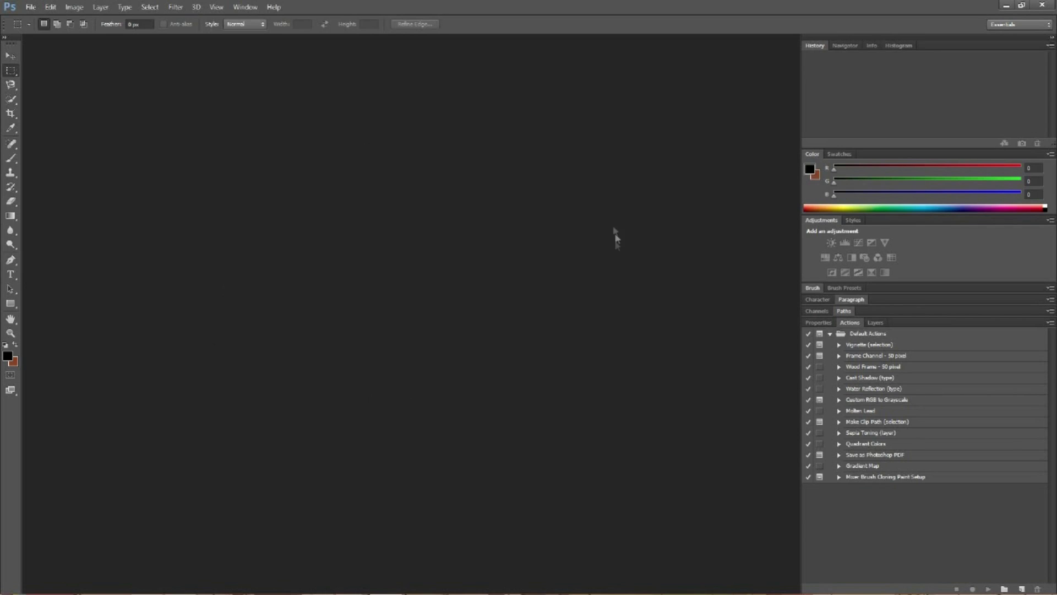
Attempt to import the video's frames as layers from the File menu.
left_click(30, 7)
mouse_move(59, 173)
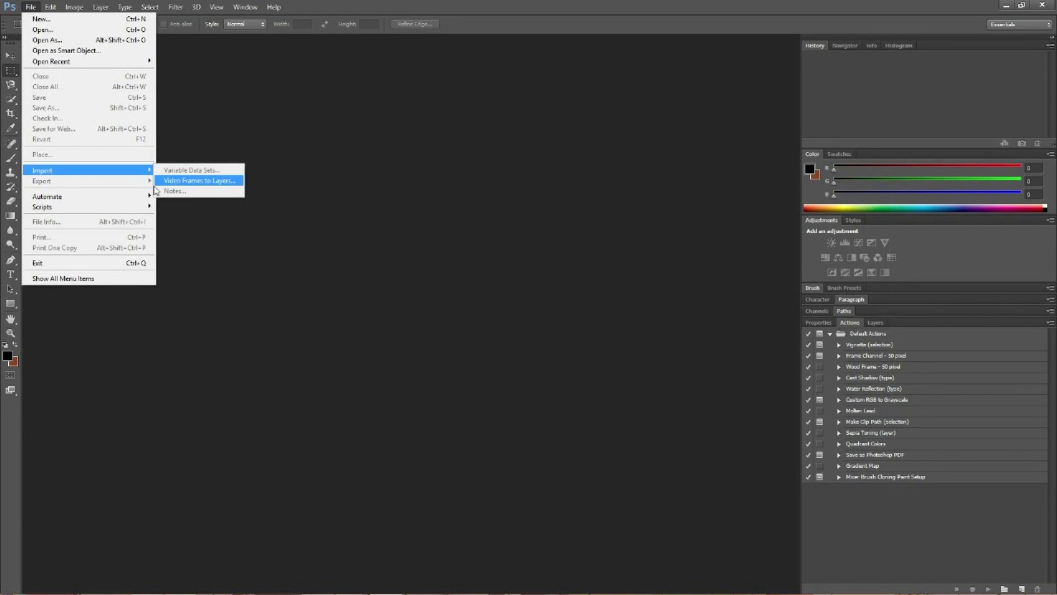
left_click(204, 183)
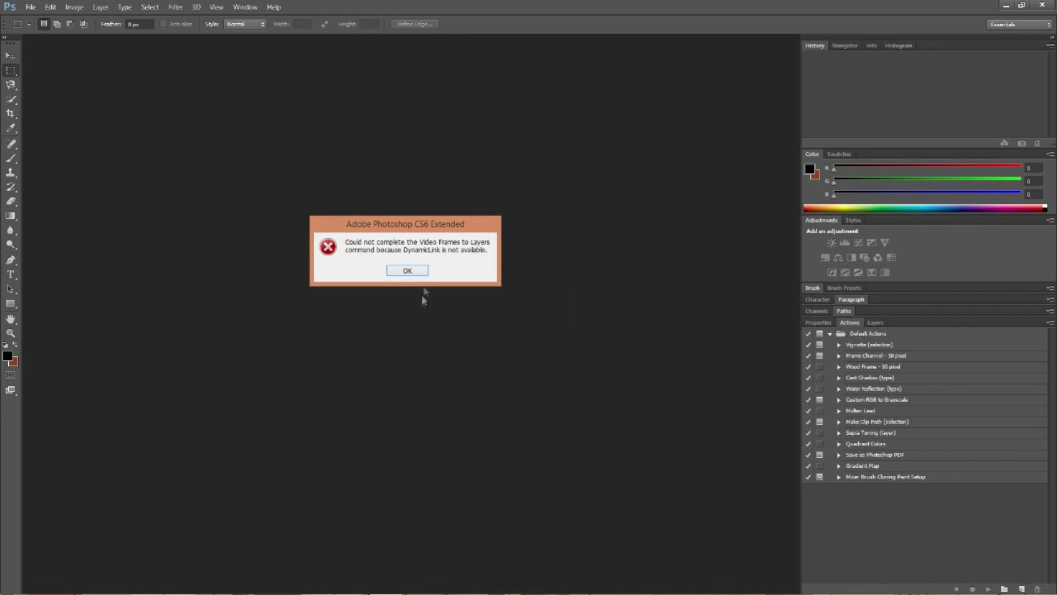
Dismiss the DynamicLink error, centre the error-message image and place the legs beneath it.
left_click(408, 267)
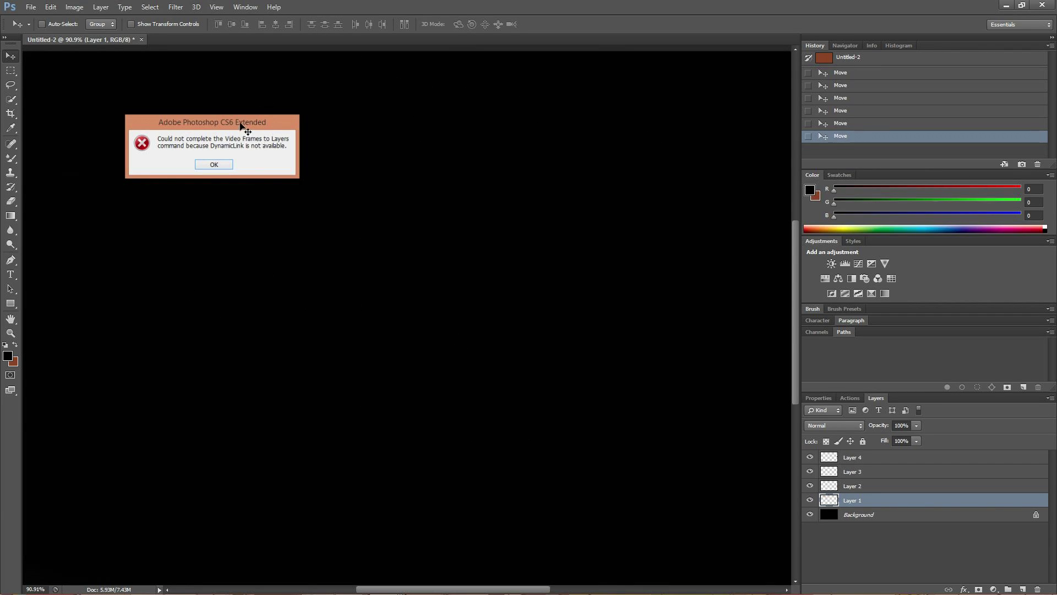
left_click_drag(241, 127, 401, 271)
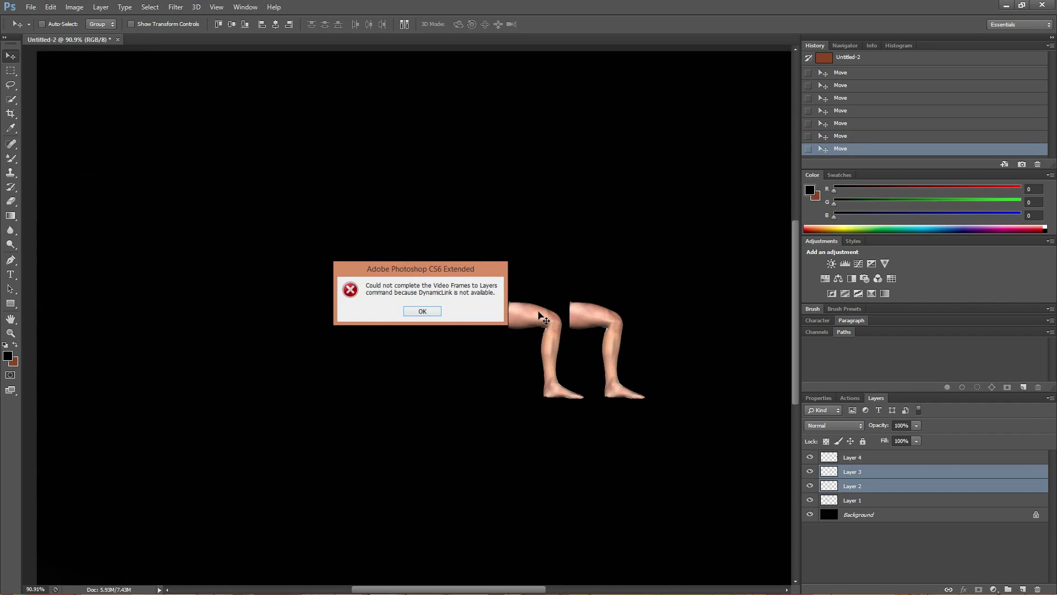
left_click_drag(535, 317, 523, 294)
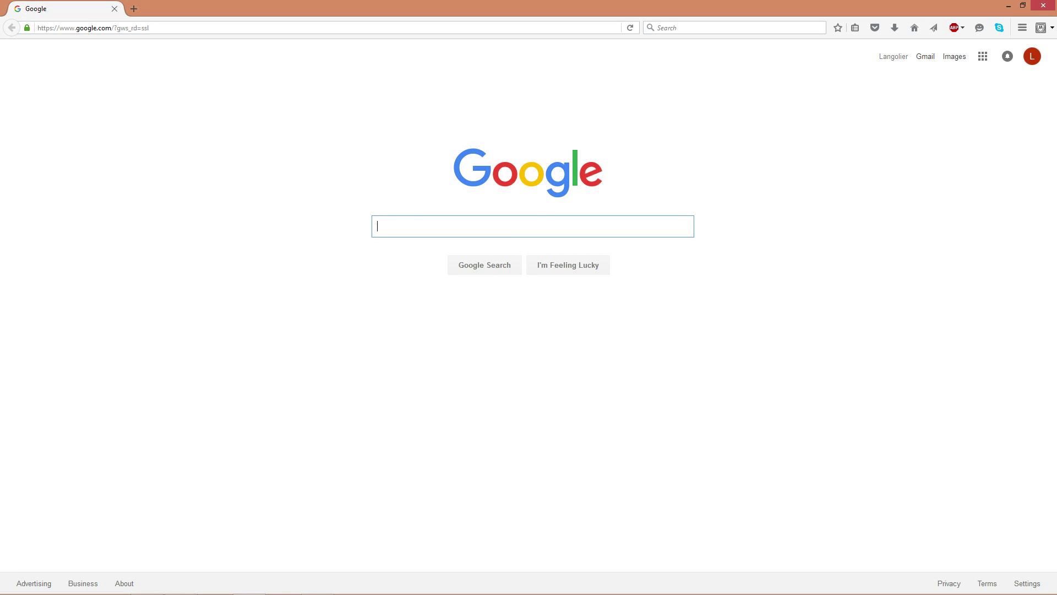
Search Google for 'free video to jpg converter download'.
type("free video to jpg converter")
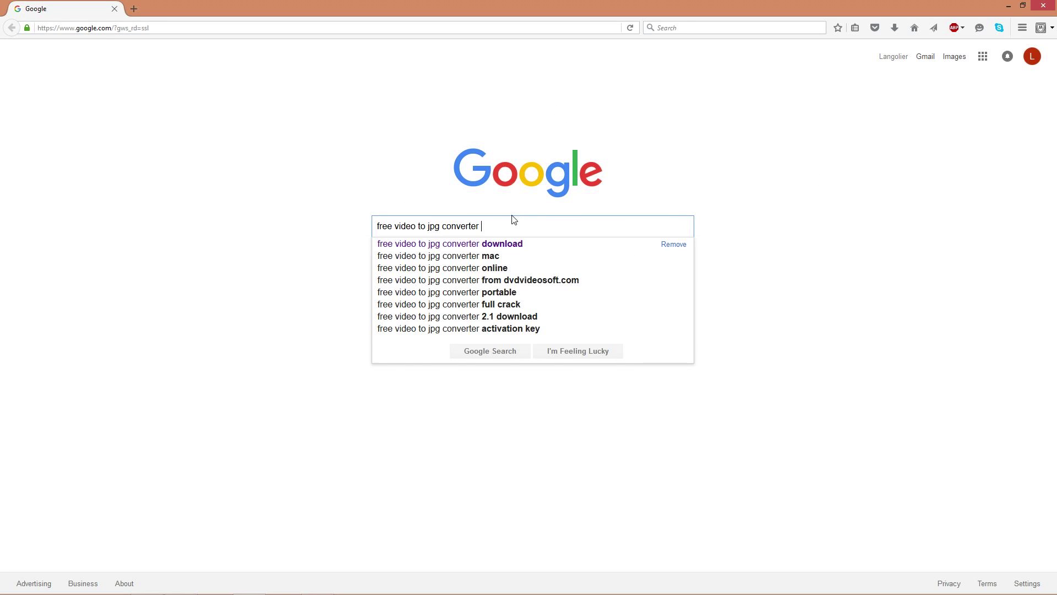
type("downlo")
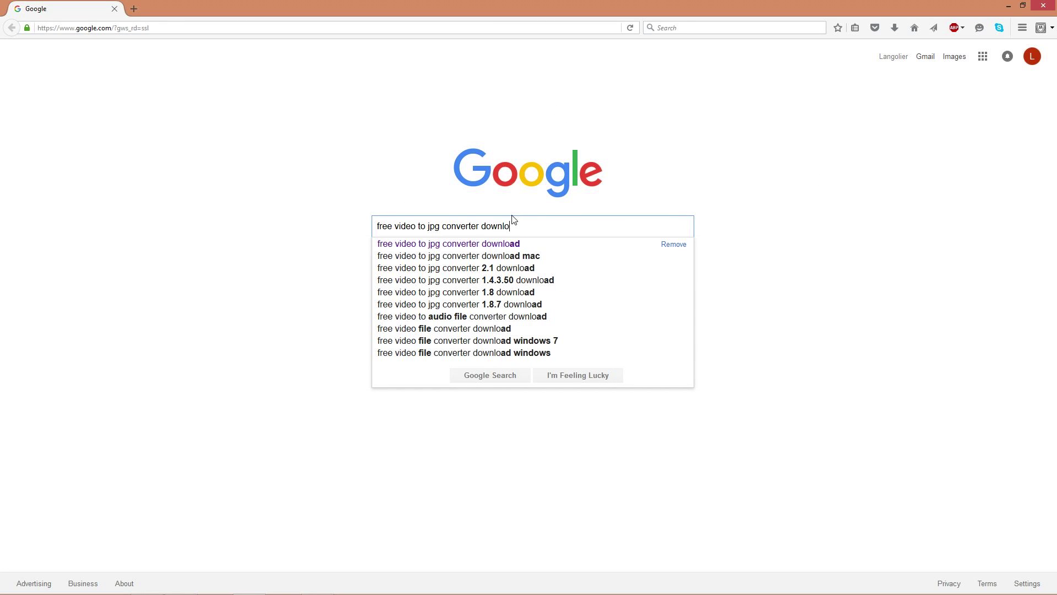
type("ad")
key("Return")
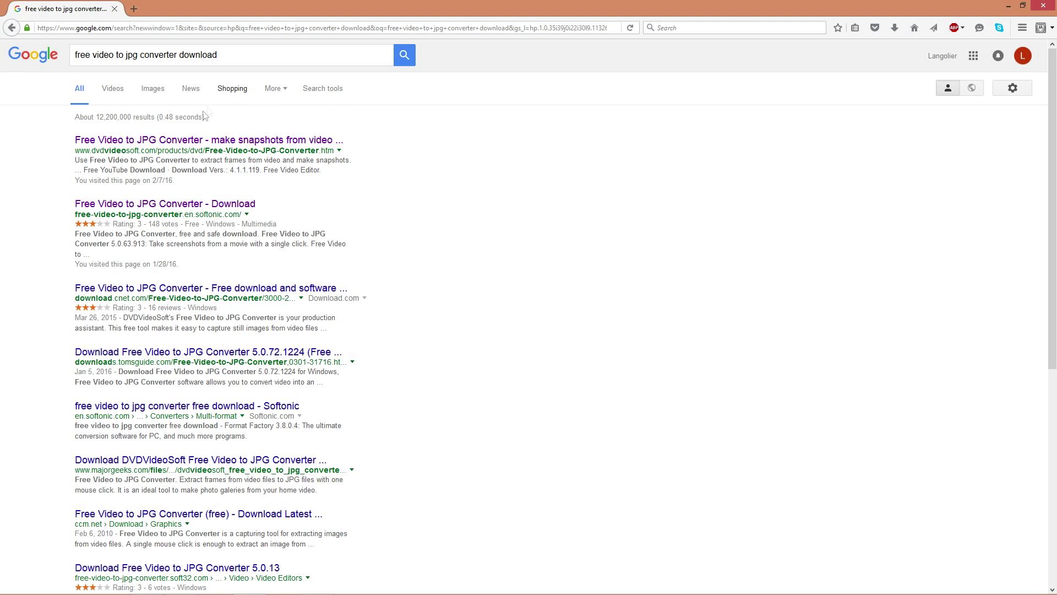
Open DVDVideoSoft's Free Video to JPG Converter page and request the installer download.
left_click(244, 141)
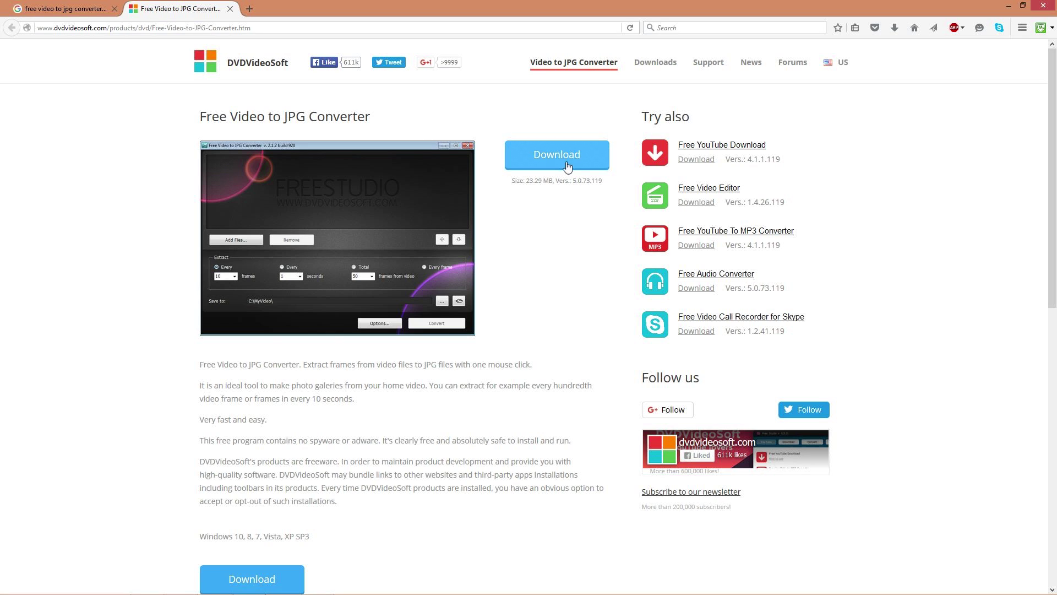
left_click(558, 160)
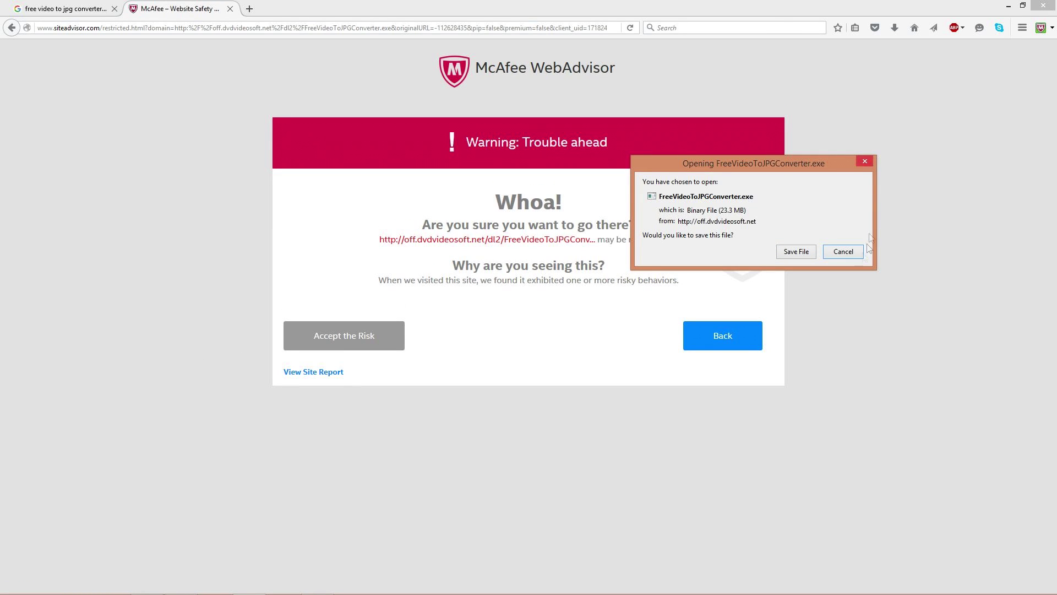
left_click(844, 251)
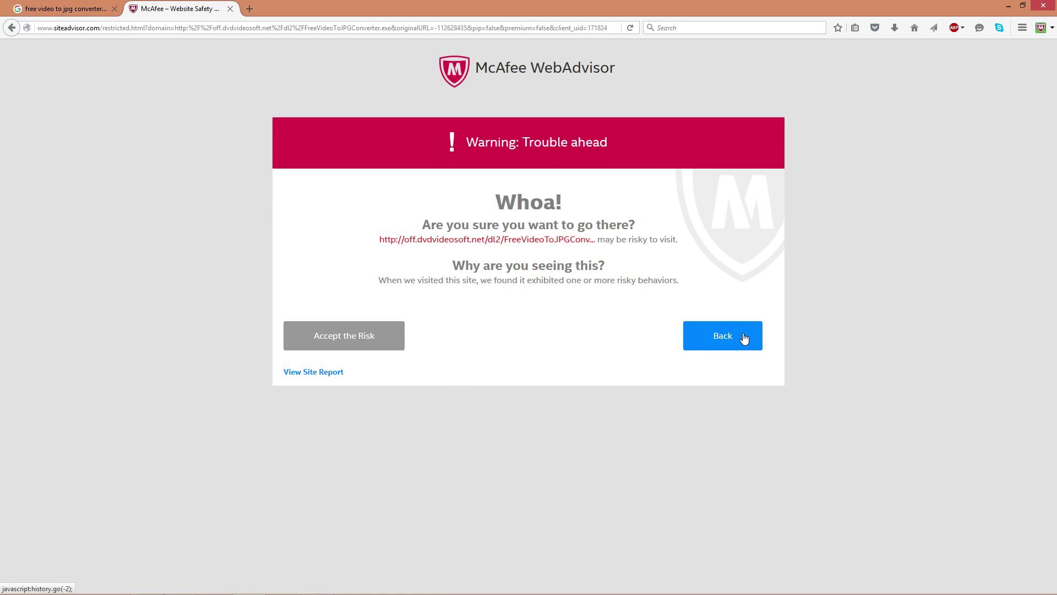
left_click(731, 341)
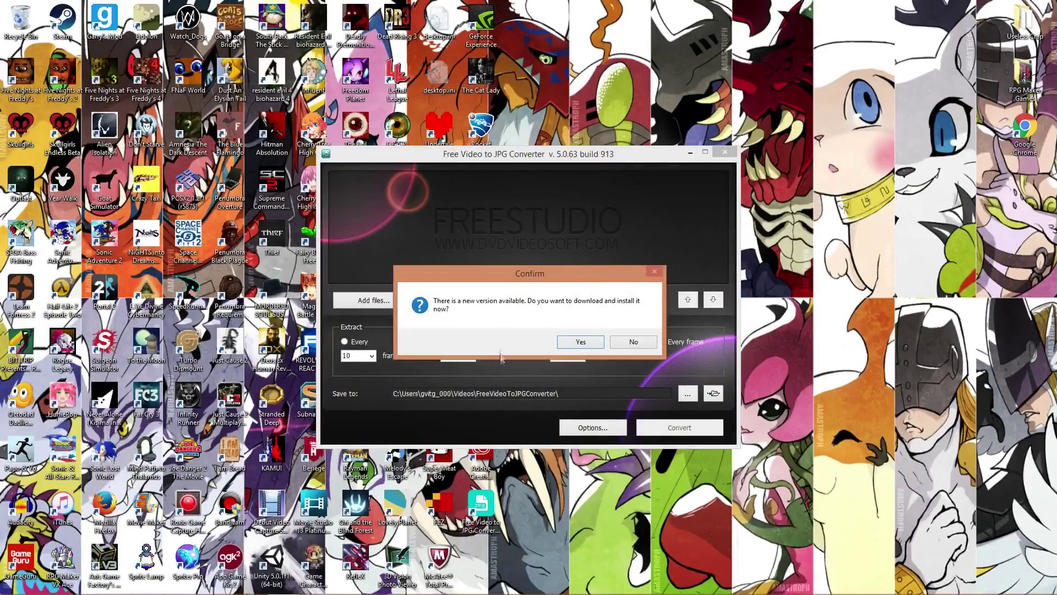
Decline the update and add Untitled 73.wmv to the converter.
left_click(634, 342)
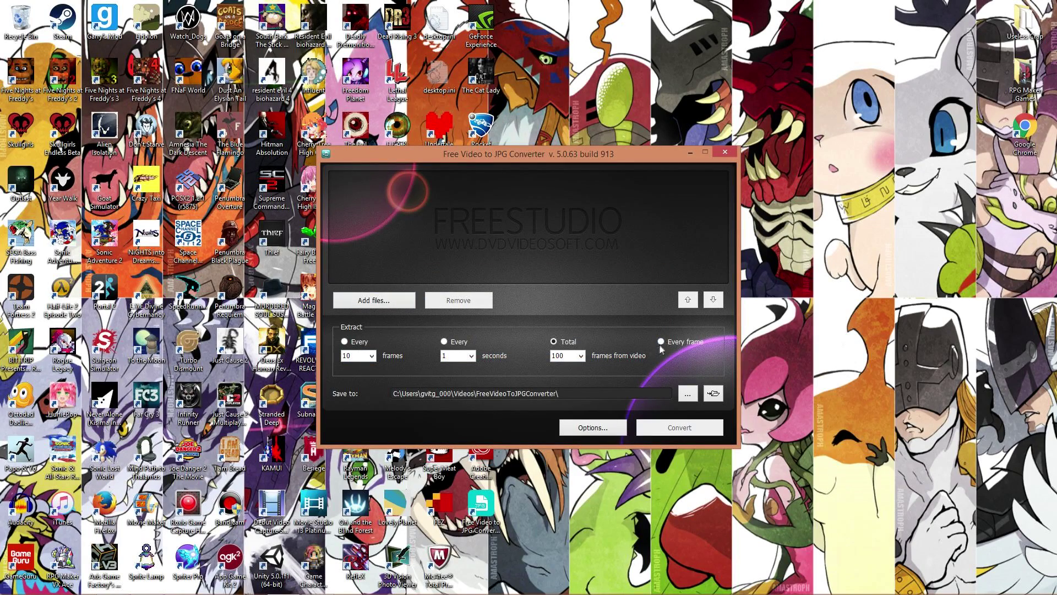
left_click(389, 303)
left_click(452, 253)
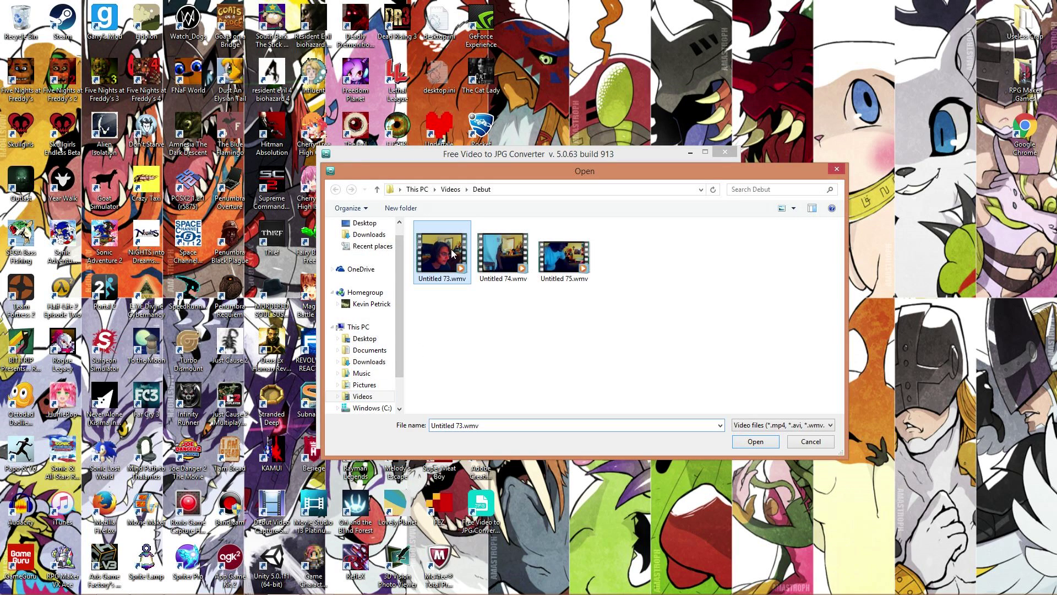
left_click(759, 442)
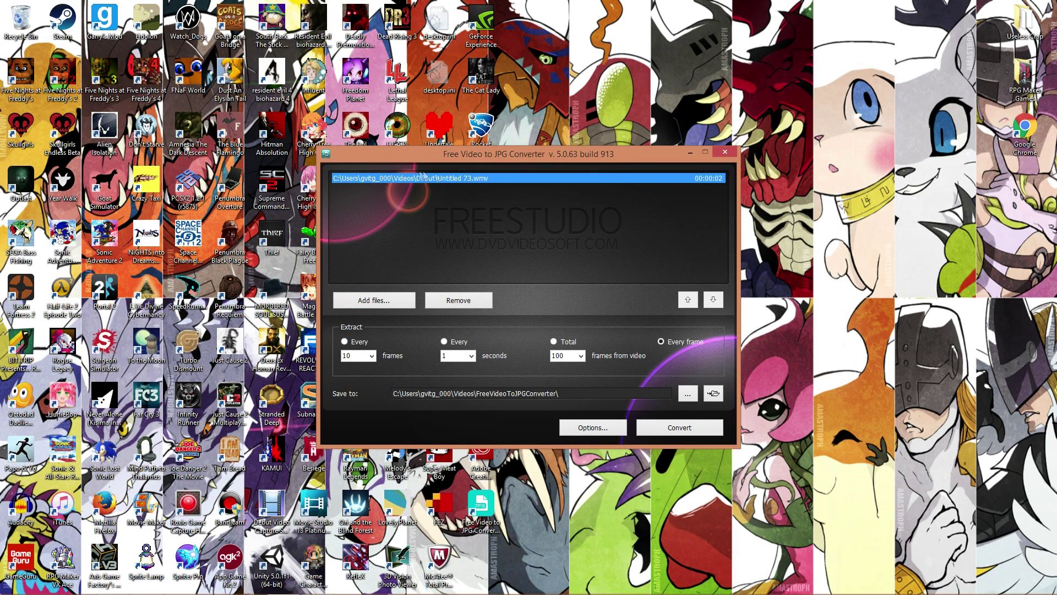
Check the options, convert every frame to JPG, then close the converter.
left_click(593, 428)
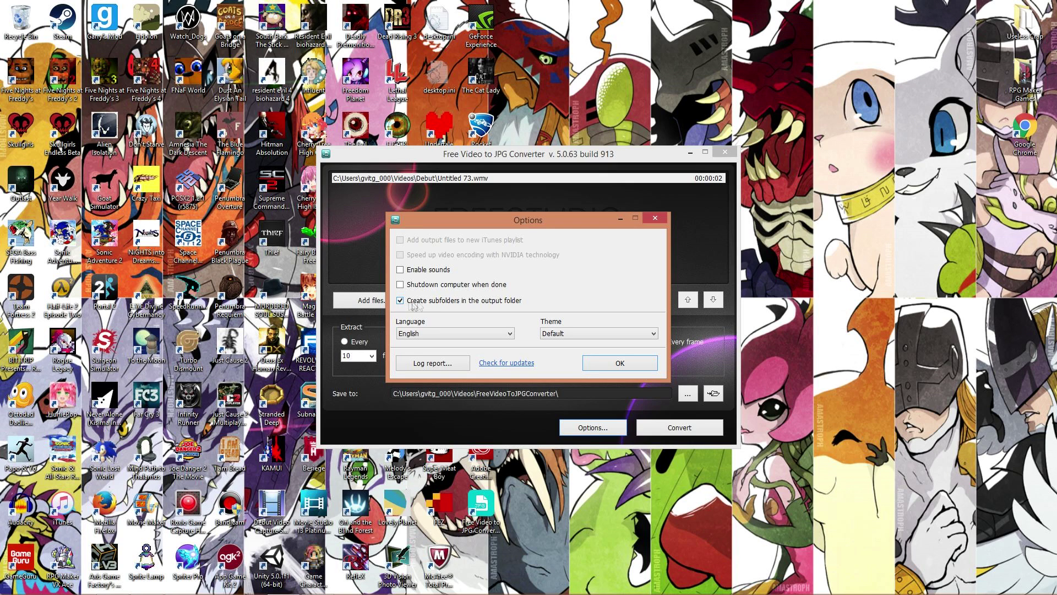
left_click(627, 364)
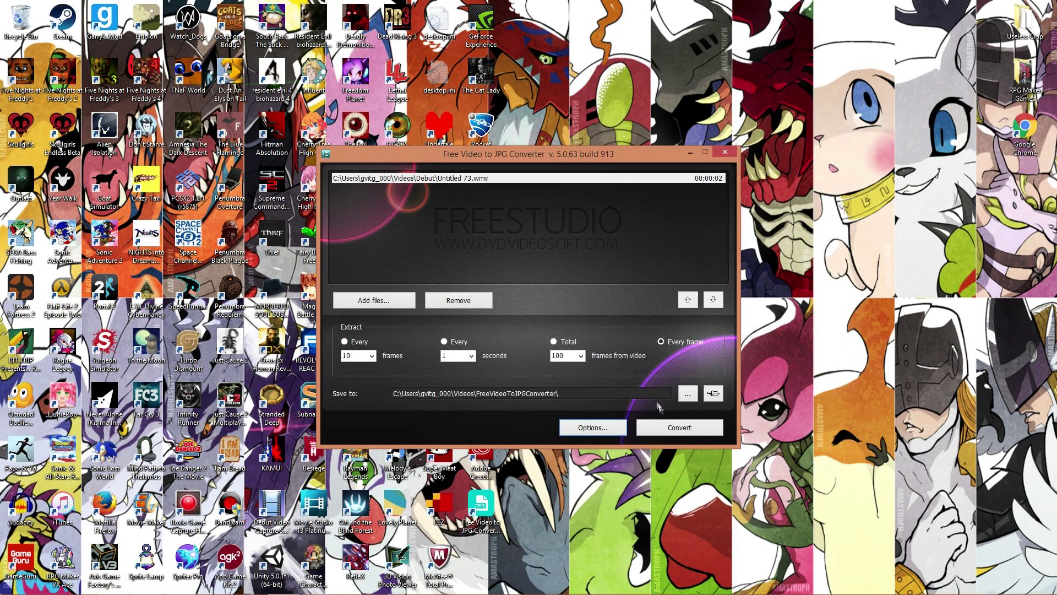
left_click(687, 433)
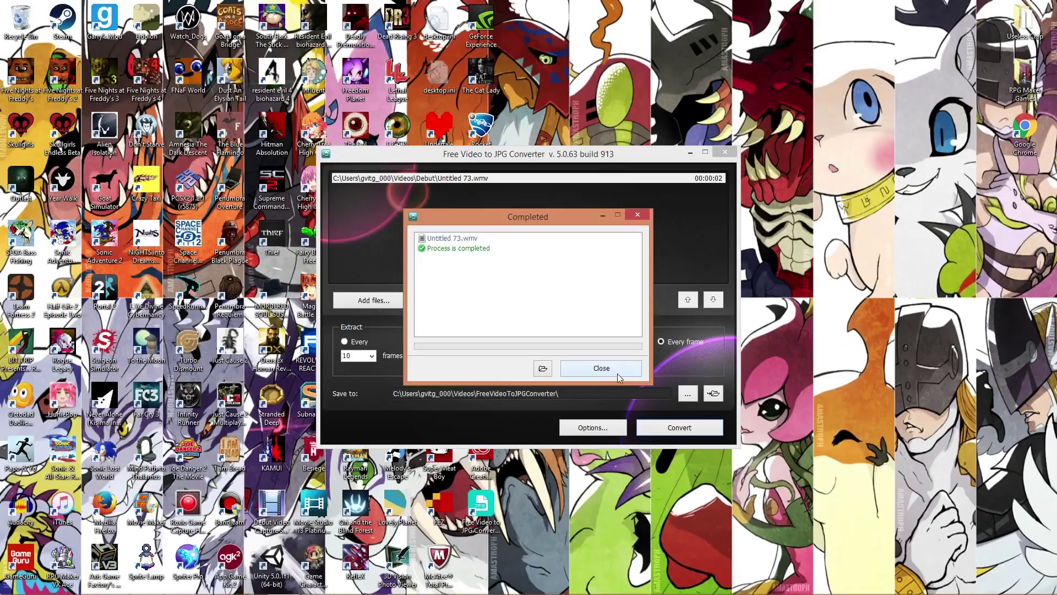
left_click(617, 370)
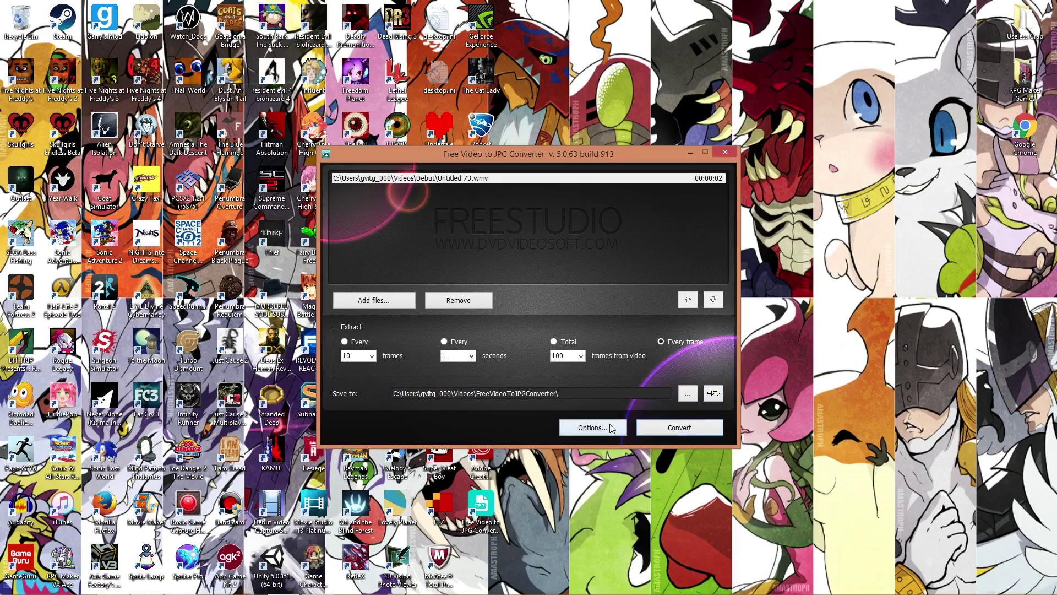
left_click(725, 154)
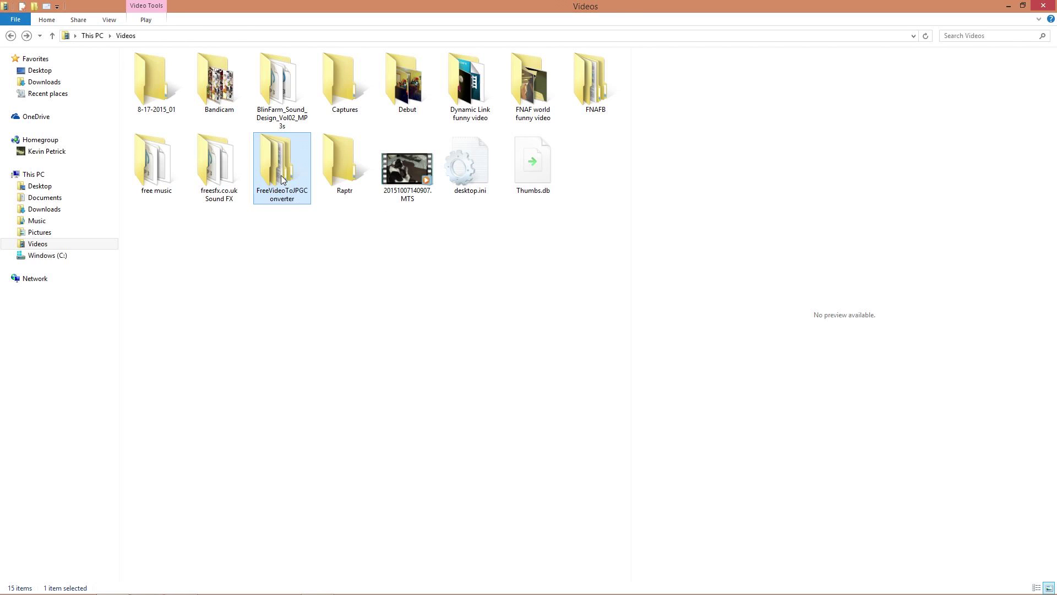
Browse FreeVideoToJPGConverter > Debut > Untitled 73 to view the 100 extracted JPG frames.
double_click(286, 176)
double_click(177, 100)
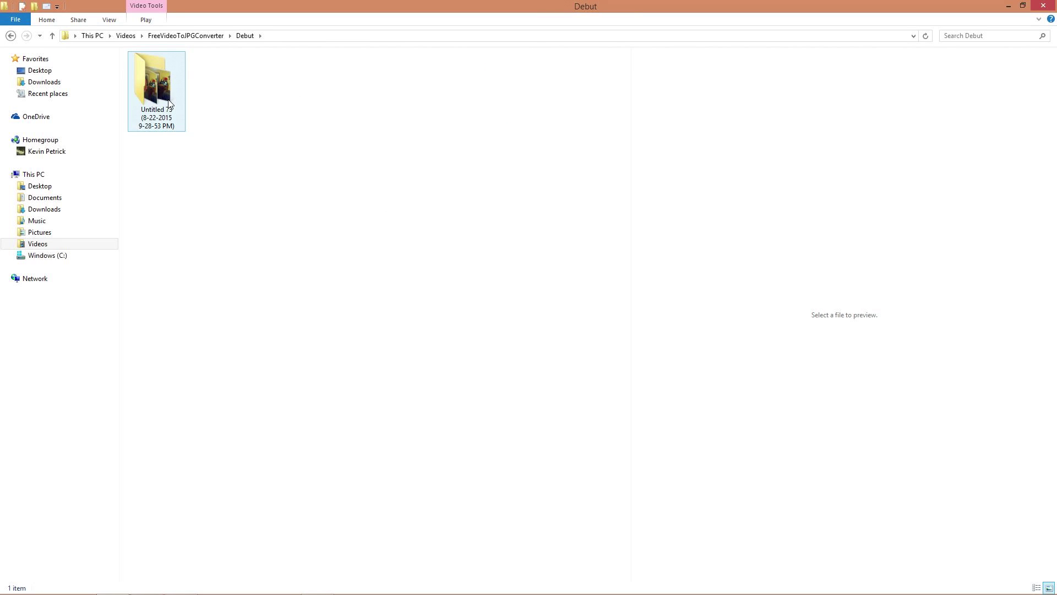
double_click(155, 85)
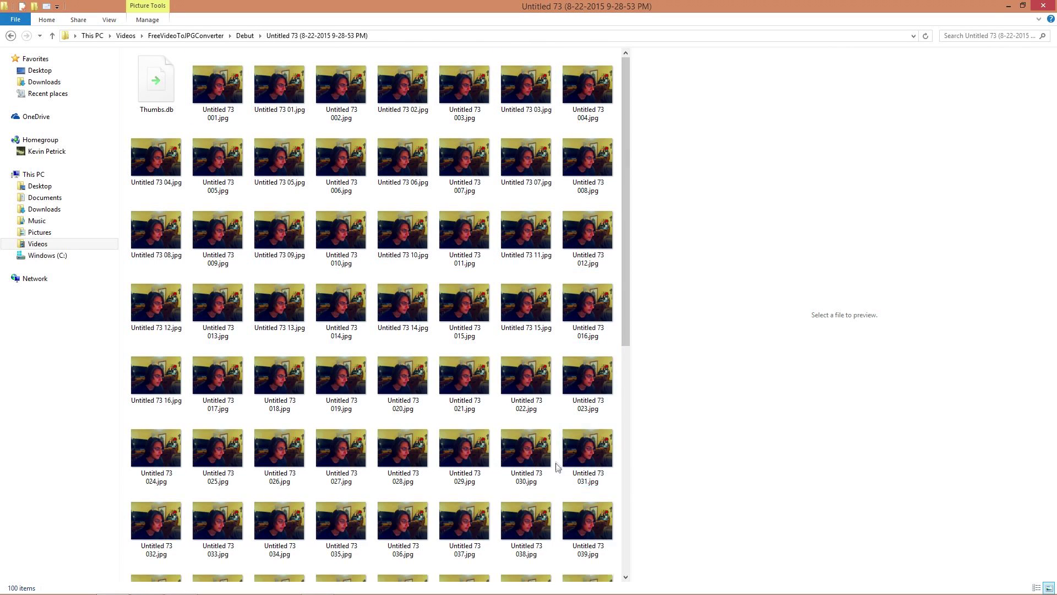
scroll(551, 386, "down", 5)
scroll(533, 303, "up", 6)
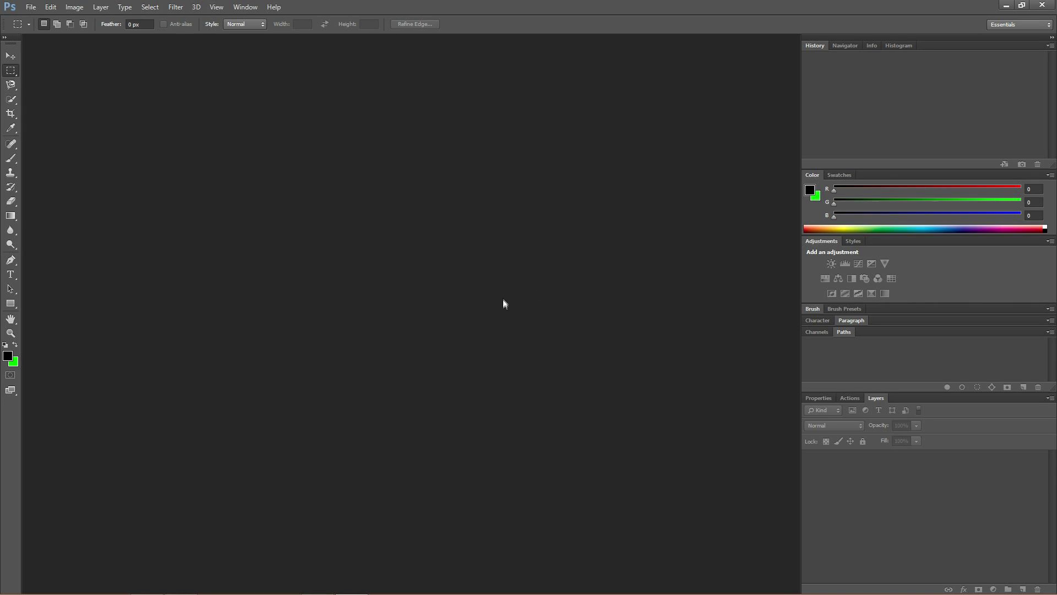
Show the Timeline panel from the Window menu.
left_click(239, 8)
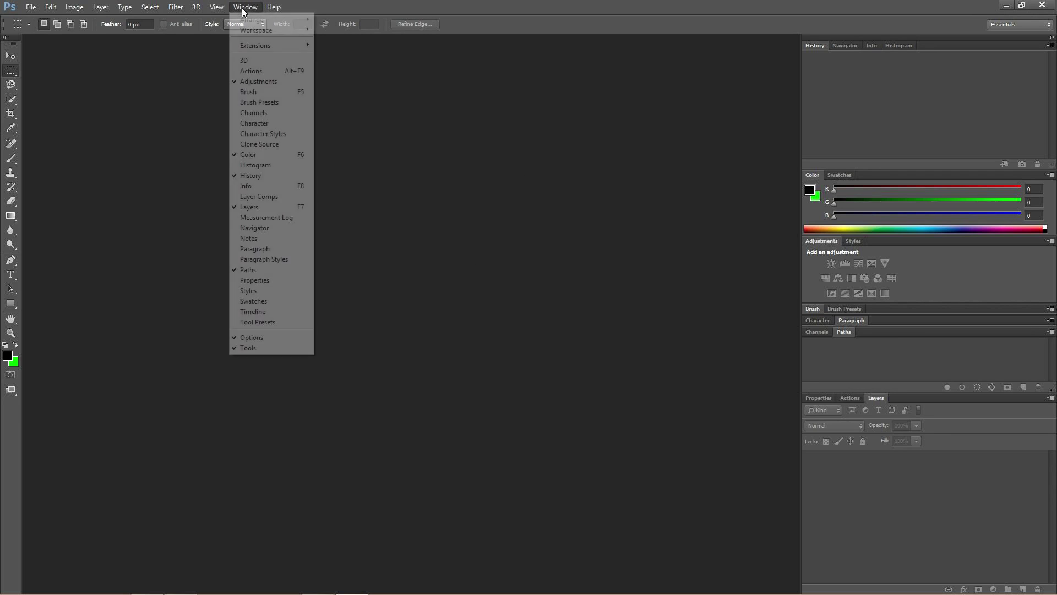
left_click(242, 312)
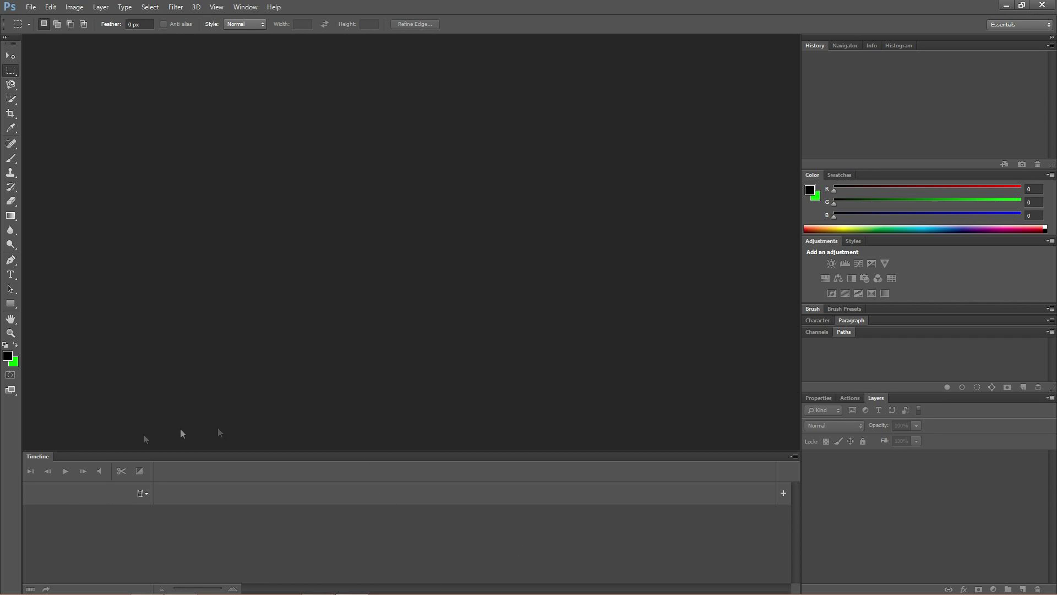
left_click(31, 7)
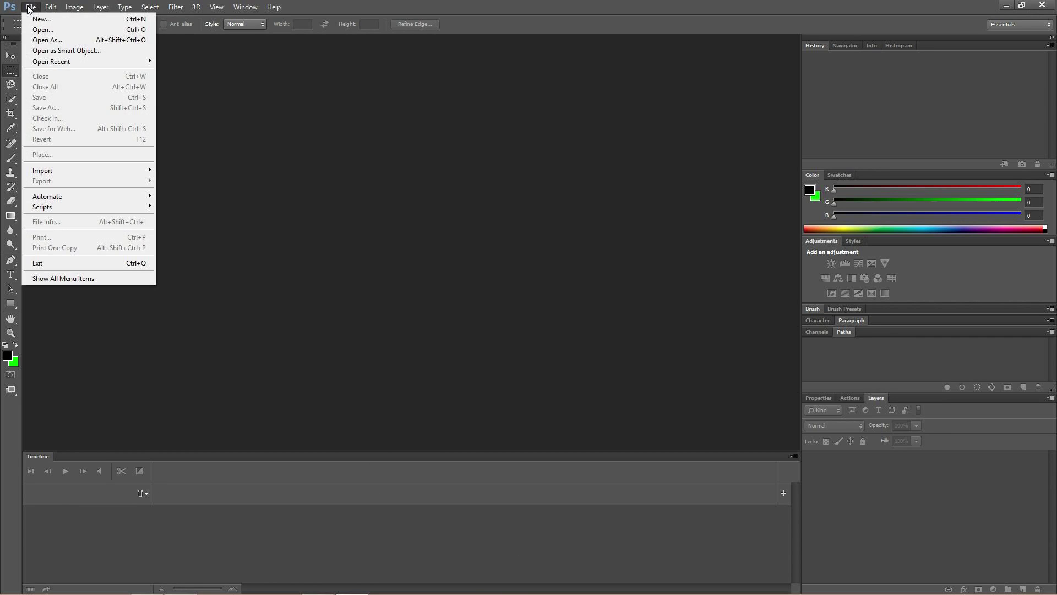
Start Scripts > Load Files into Stack and browse for the frame images.
mouse_move(77, 207)
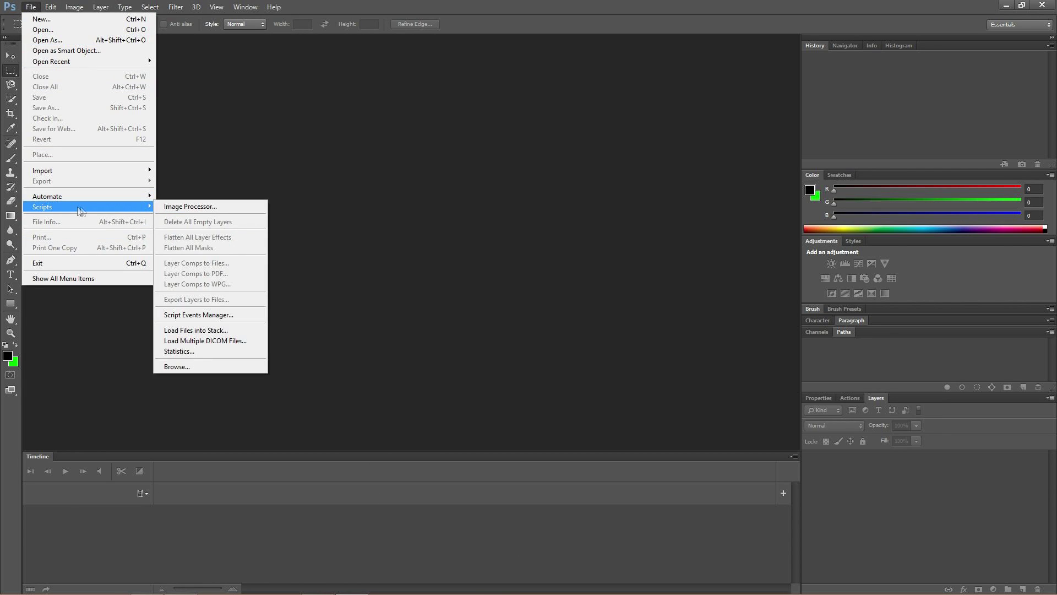
left_click(218, 331)
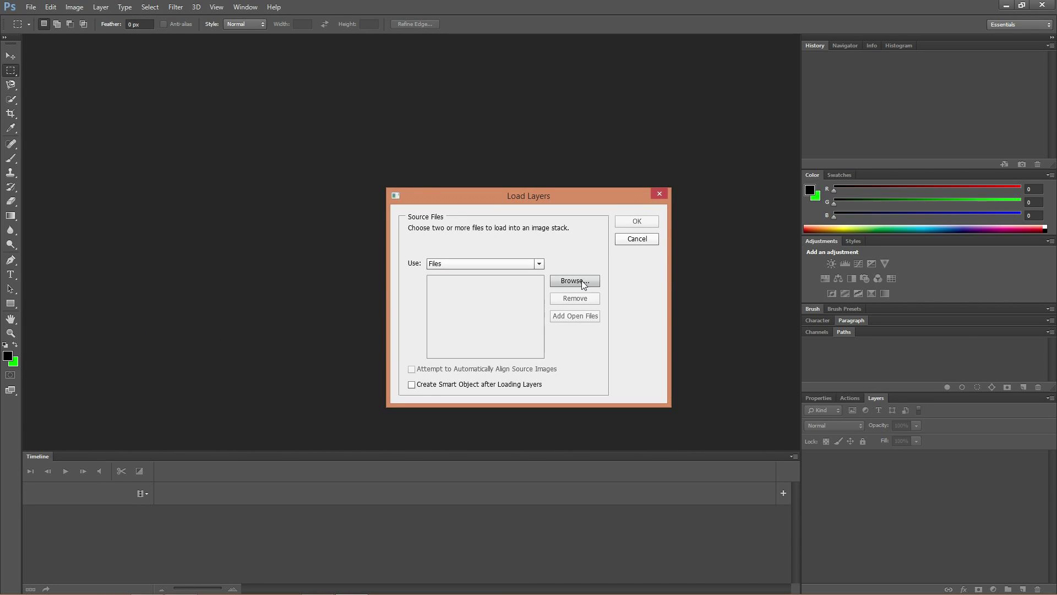
left_click(574, 281)
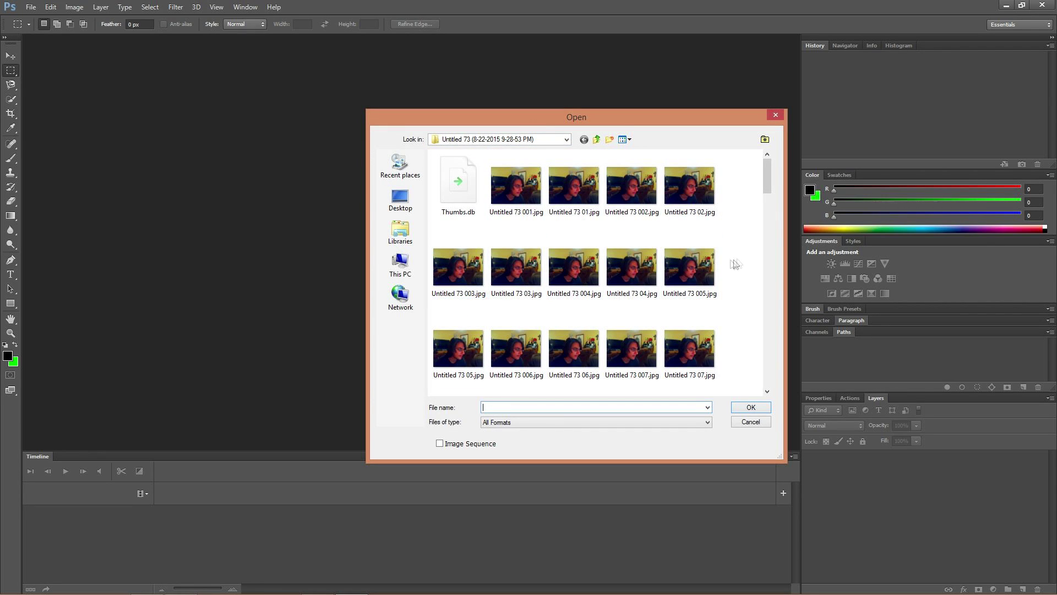
Select all Untitled 73 JPGs, including frames 001, 01, 002 and 02, and load them as layers.
left_click_drag(738, 257, 387, 282)
left_click_drag(405, 452, 767, 176)
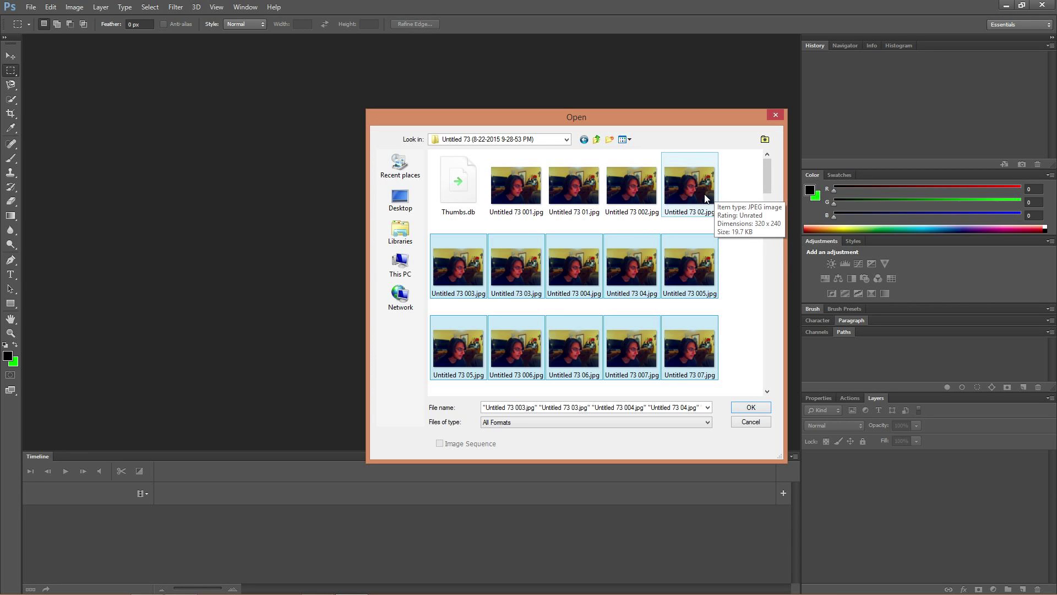
left_click(686, 187, "ctrl")
left_click(631, 187, "ctrl")
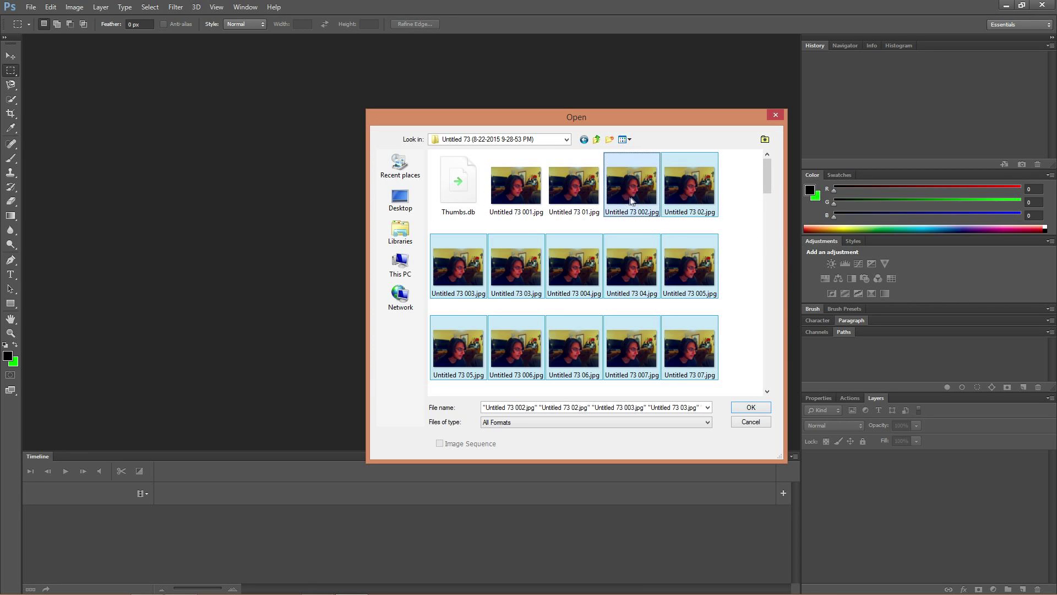
left_click(574, 188, "ctrl")
left_click(516, 187, "ctrl")
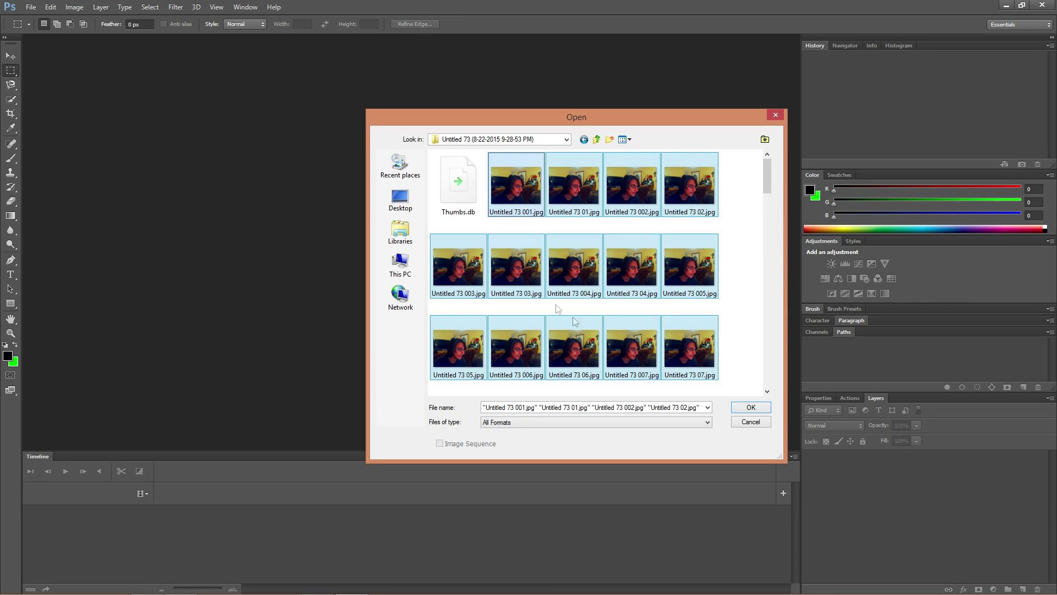
left_click(748, 408)
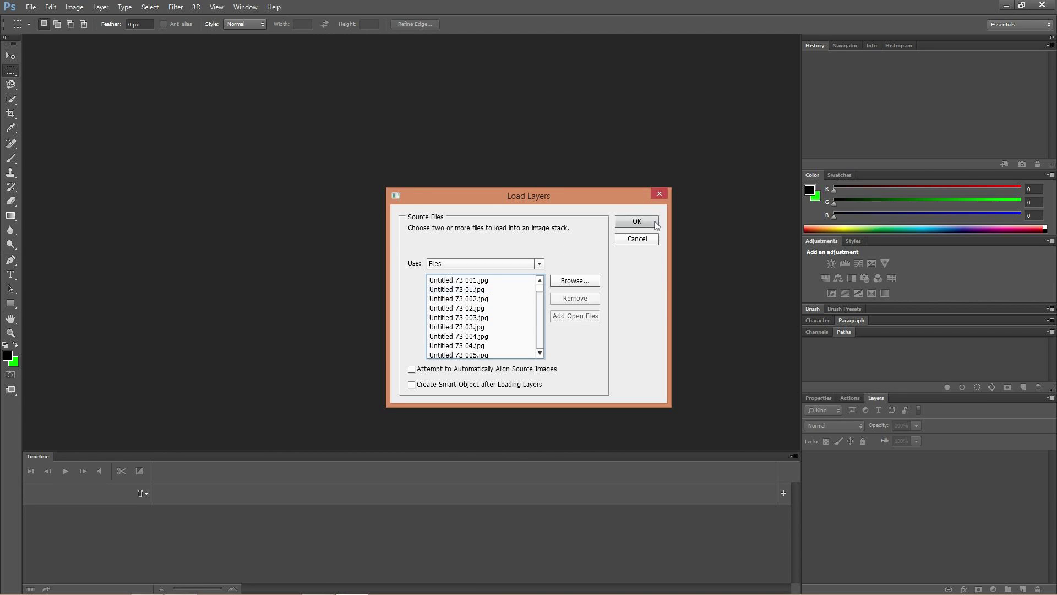
left_click(632, 226)
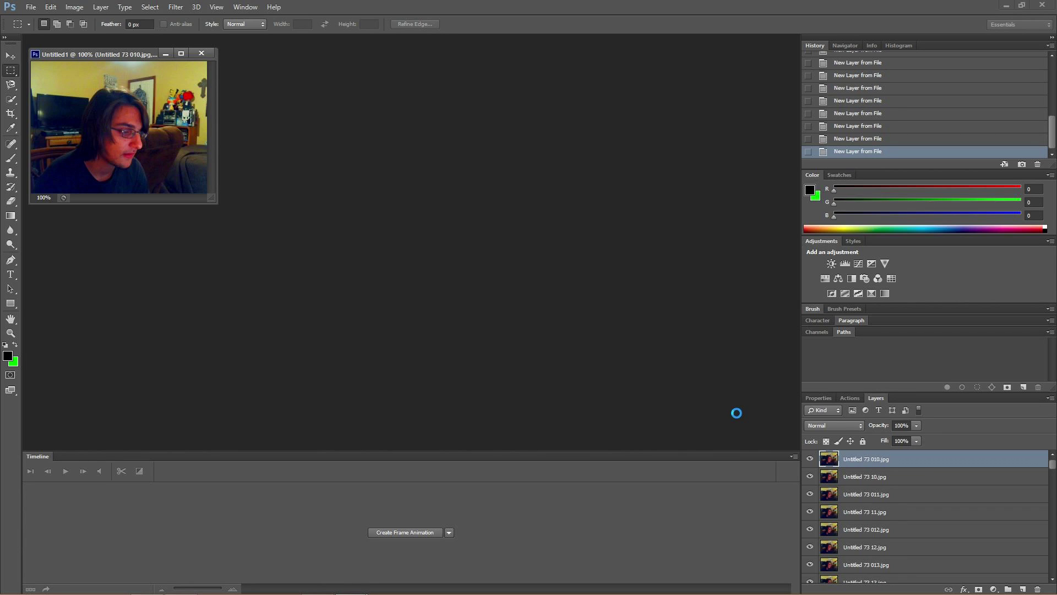
Dock the Untitled1 frame-stack document window as a tab.
mouse_move(1054, 468)
left_mouse_down()
mouse_move(1054, 509)
mouse_move(1052, 465)
left_mouse_up()
left_click_drag(134, 54, 281, 38)
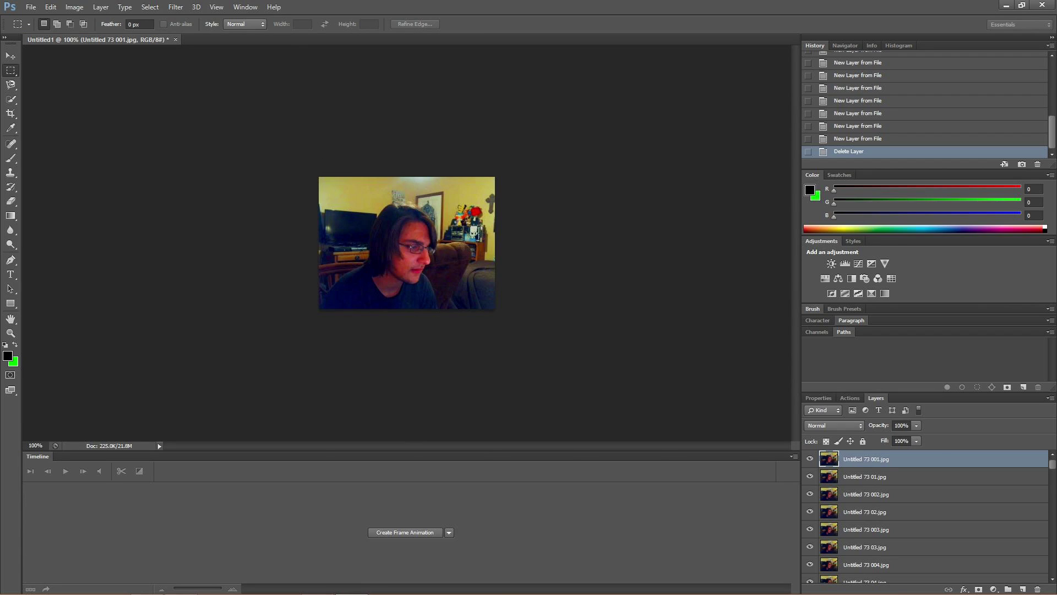
Convert the Timeline to a frame animation and apply Make Frames From Layers.
left_click(404, 533)
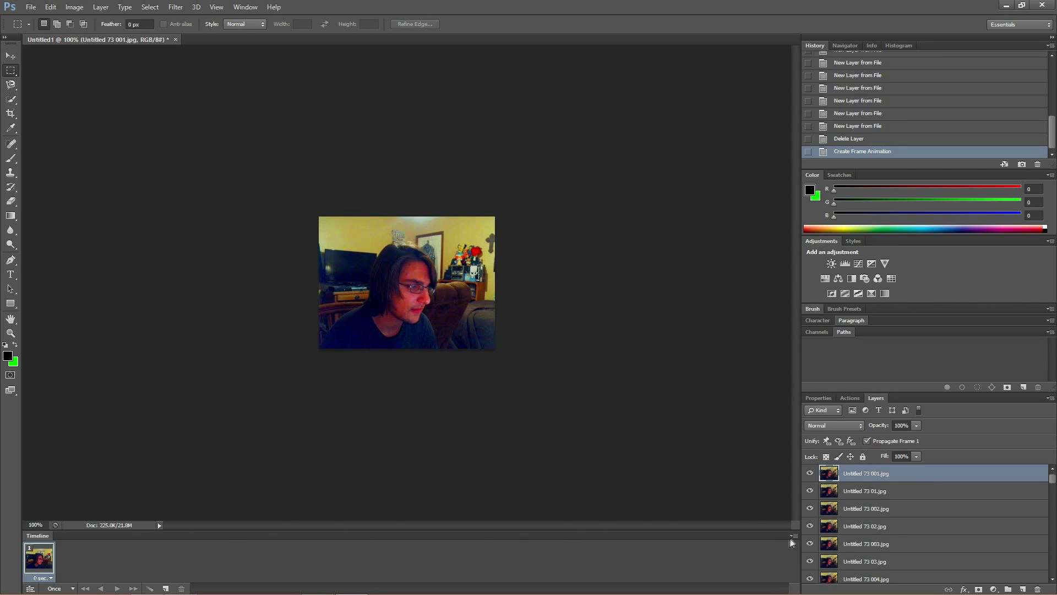
left_click(793, 535)
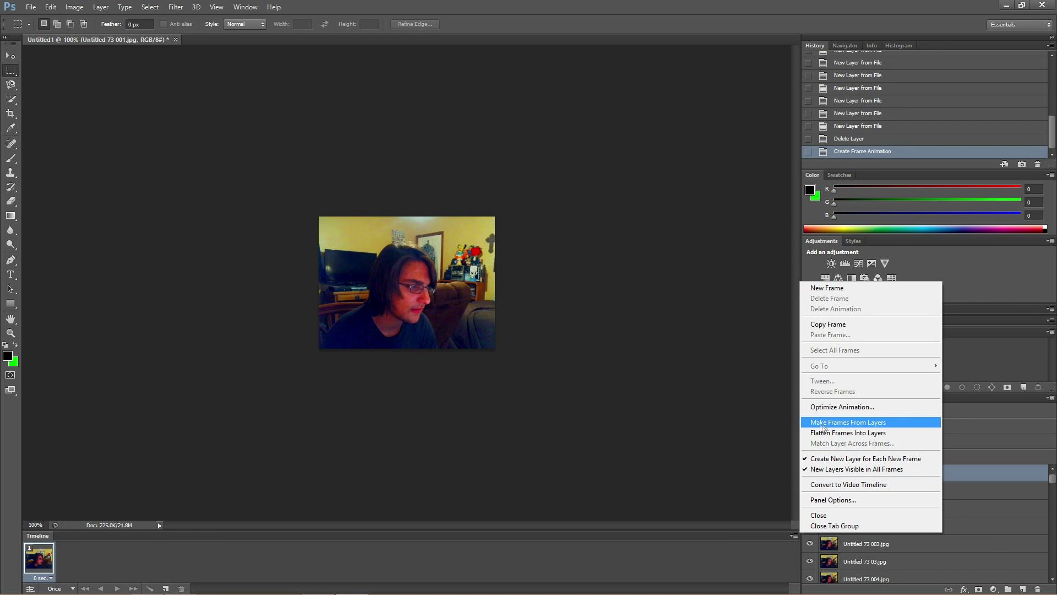
left_click(859, 427)
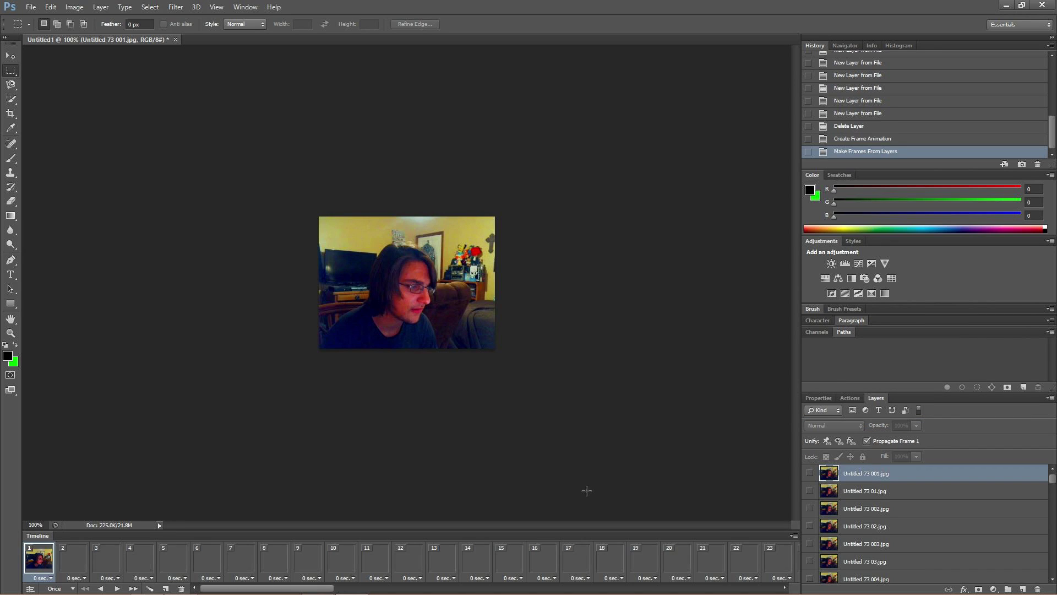
mouse_move(271, 589)
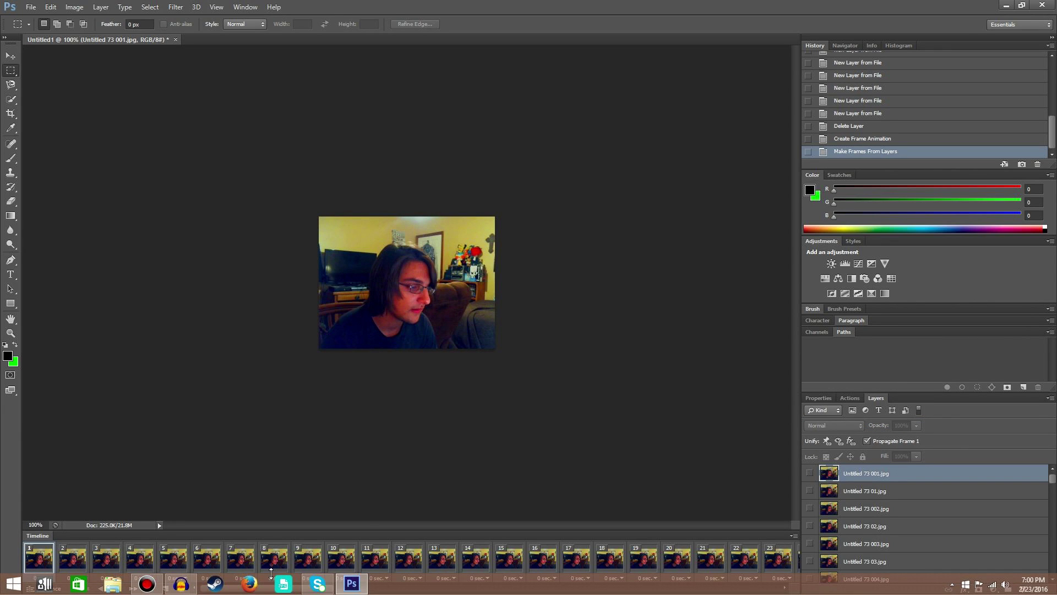
left_click_drag(286, 589, 140, 577)
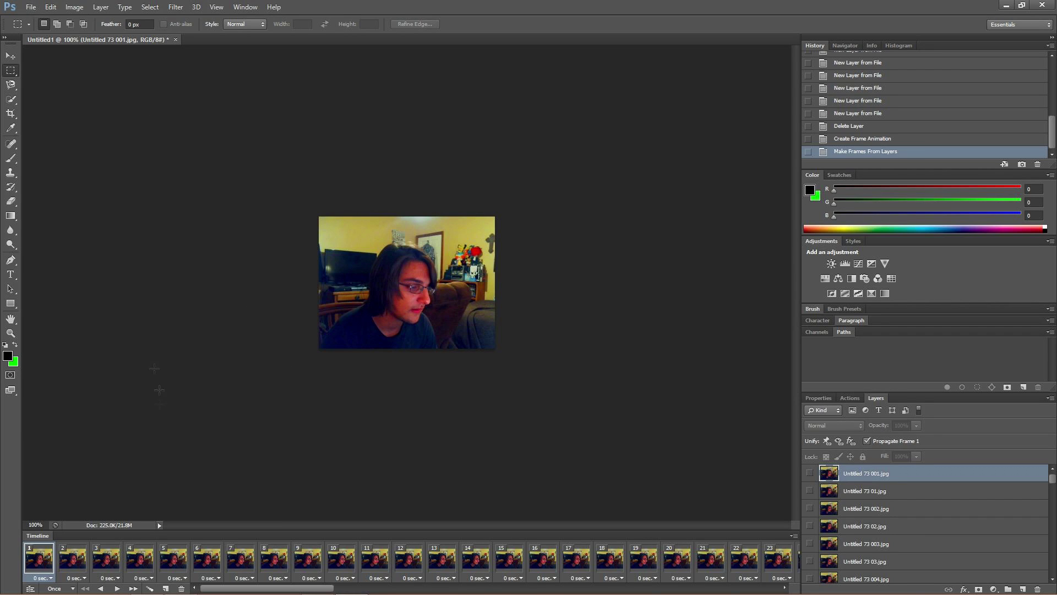
Play the 99-frame animation in the Timeline to preview it.
mouse_move(101, 585)
left_click(118, 589)
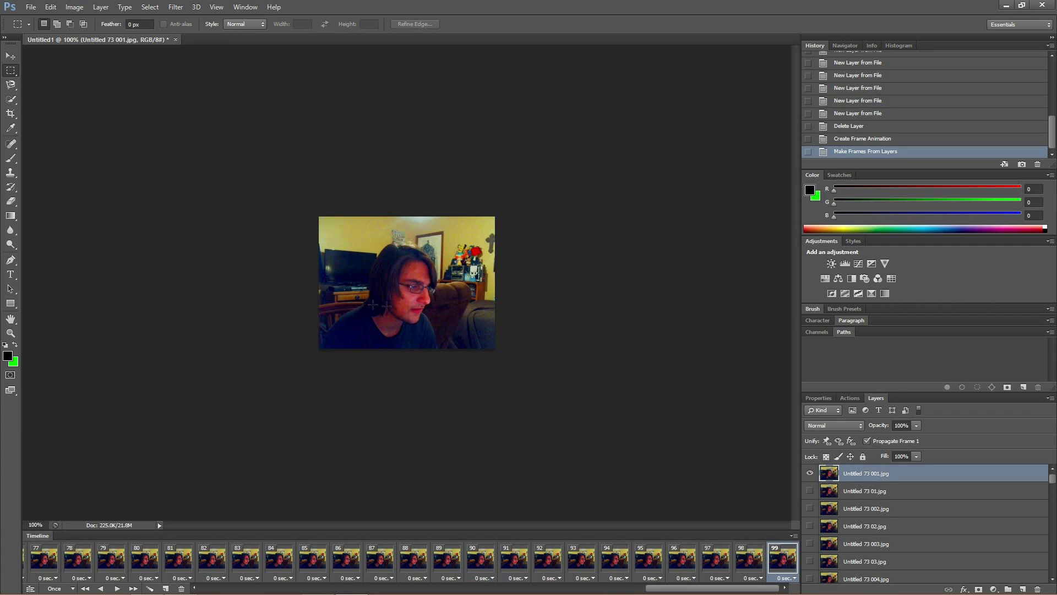
left_click(31, 6)
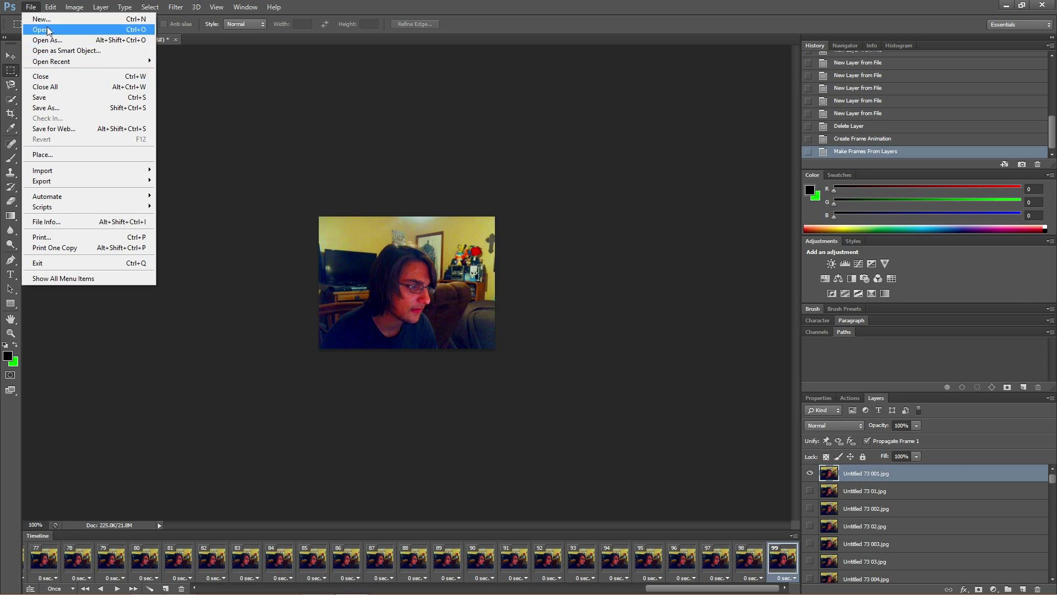
In Save for Web, set the 320×240 GIF's looping to Forever and play the preview.
left_click(73, 129)
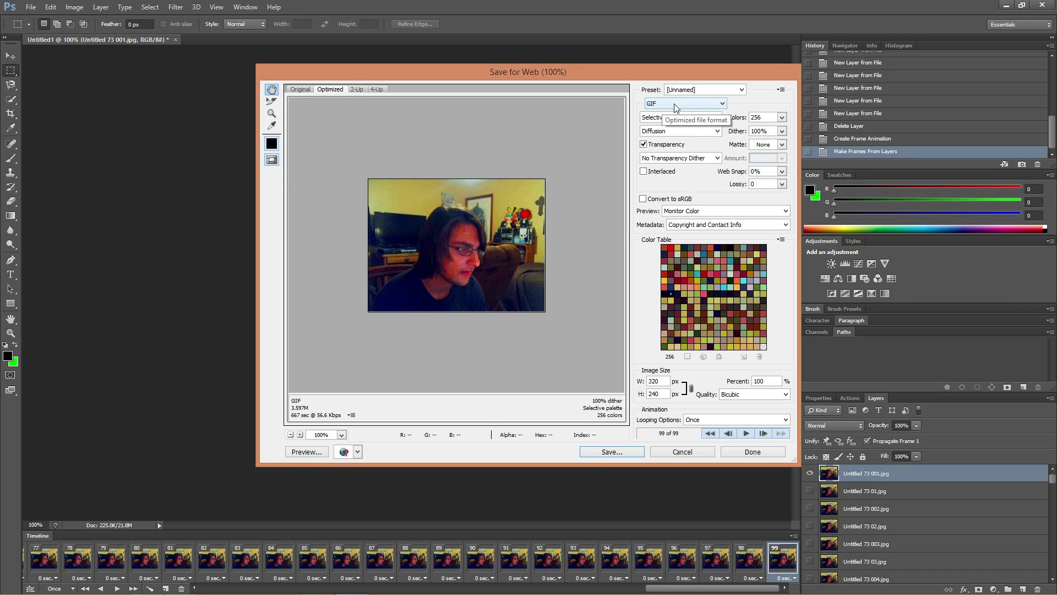
left_click(747, 433)
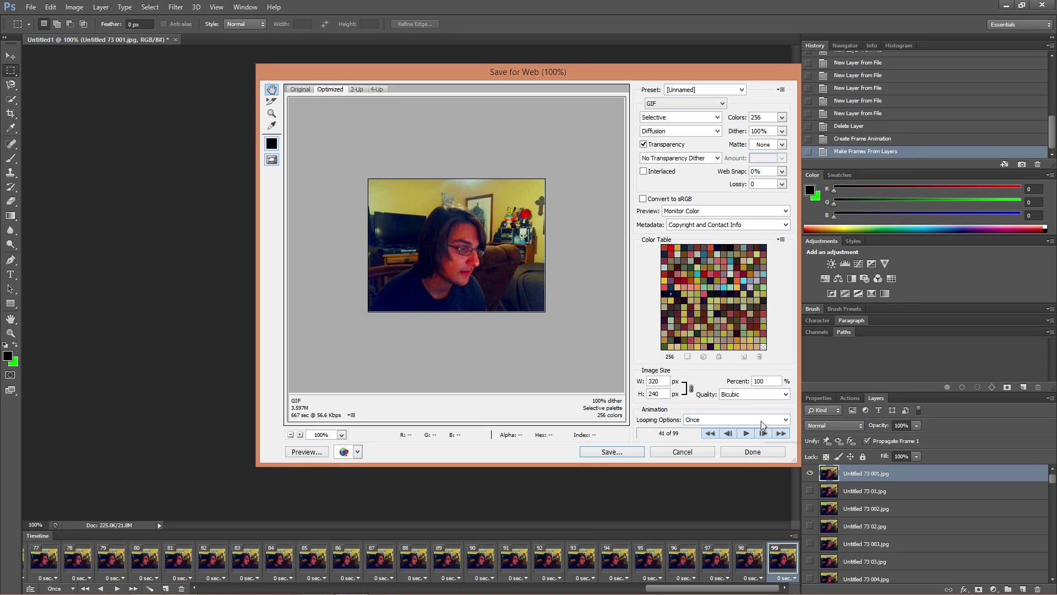
left_click(765, 420)
left_click(688, 440)
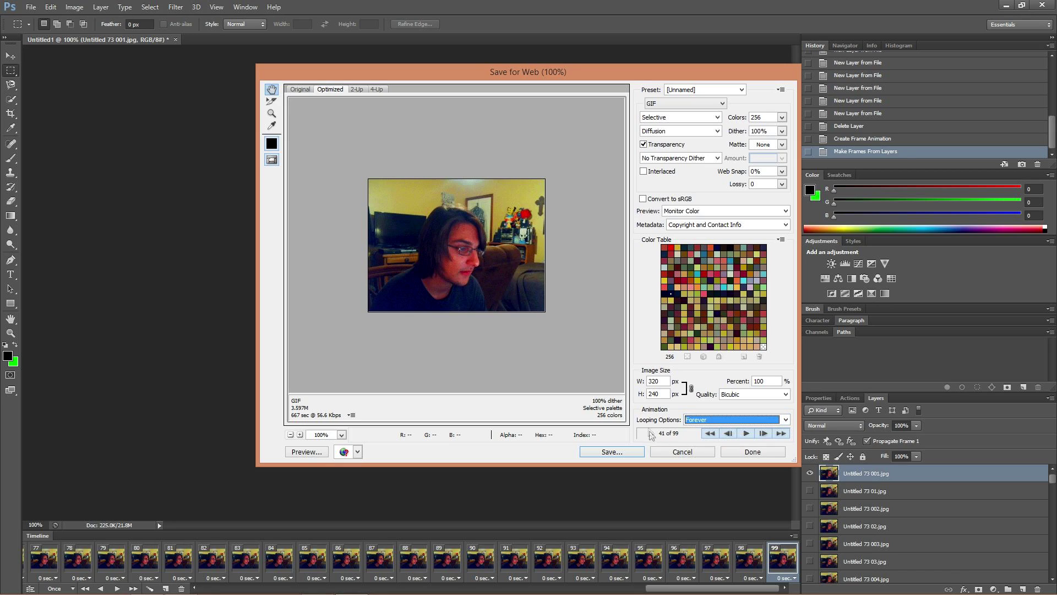
left_click(747, 433)
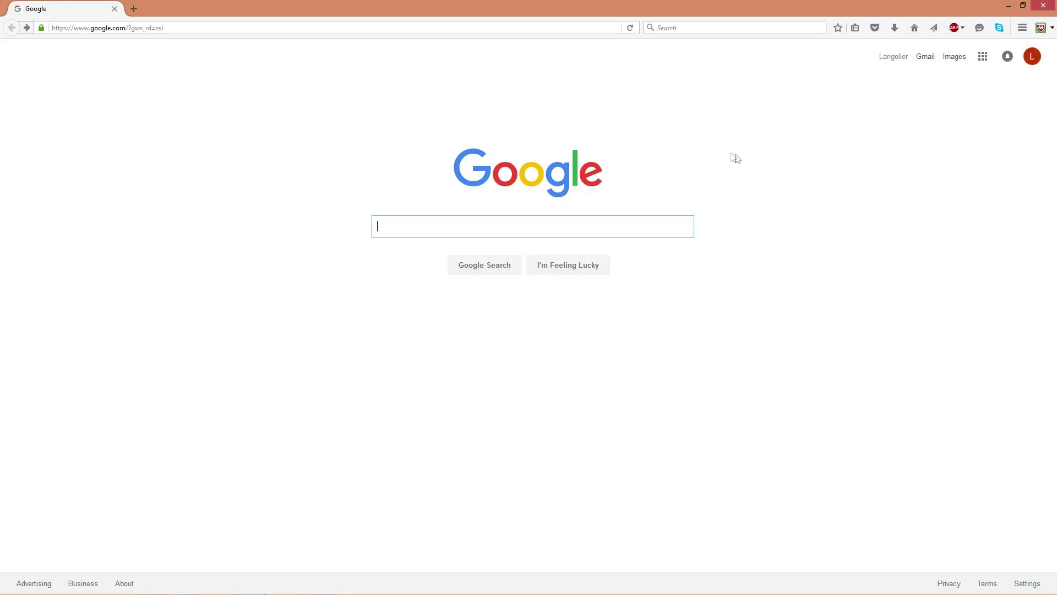
Search Google for 'ezgif speed' and open Ezgif's GIF speed changer page.
type("ezgif")
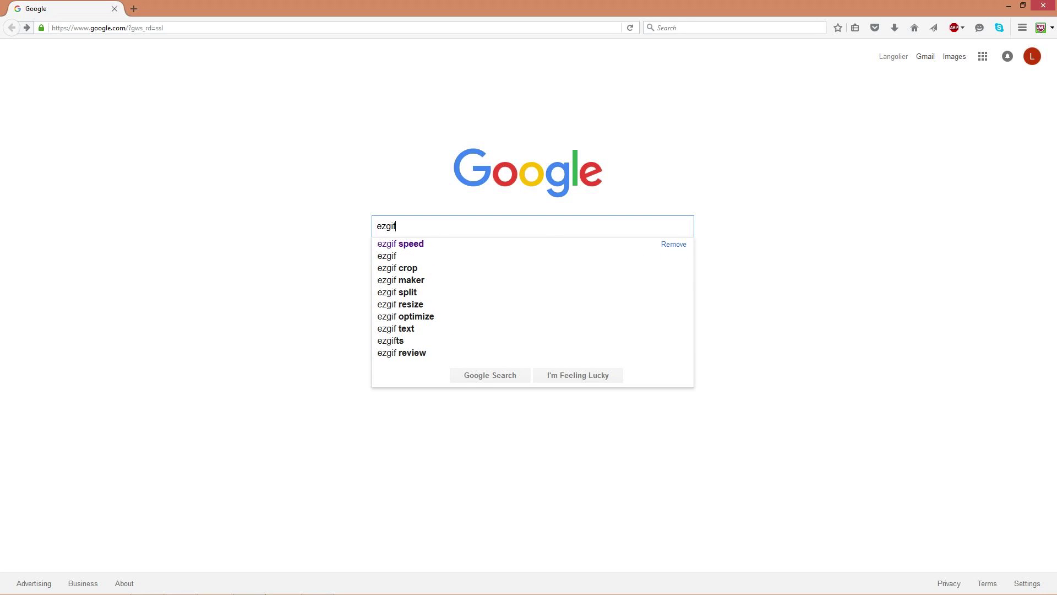
left_click(437, 245)
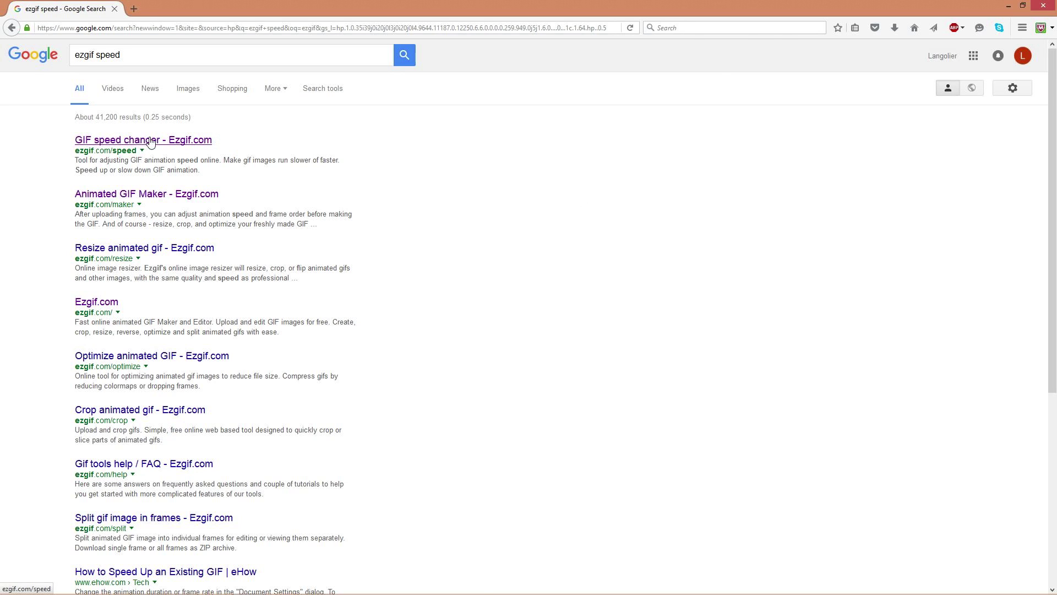
left_click(175, 142)
Upload Untitled1.gif to the Ezgif GIF speed changer.
left_click(366, 206)
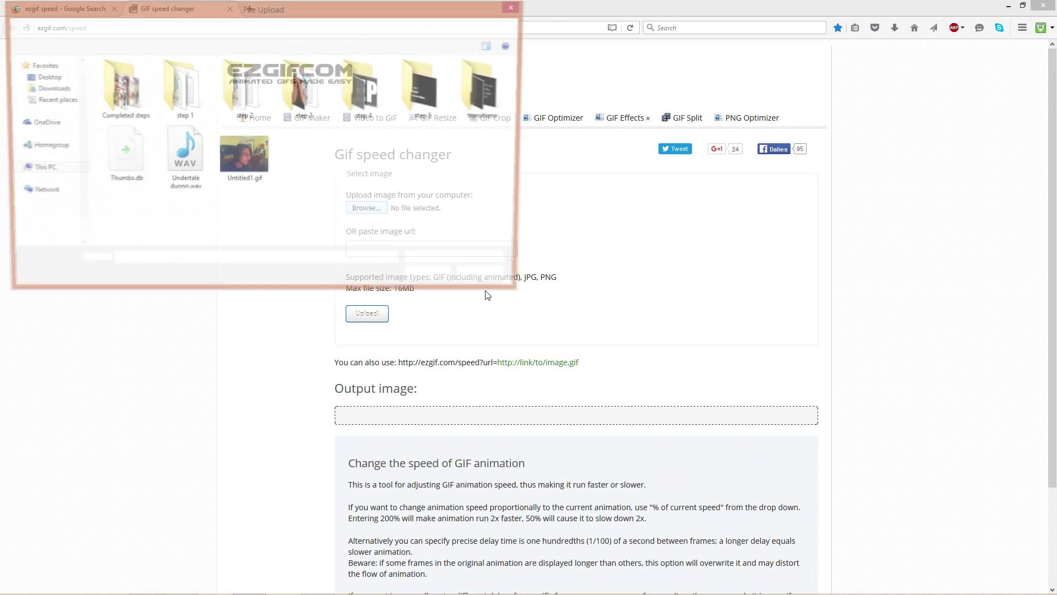
left_click(435, 279)
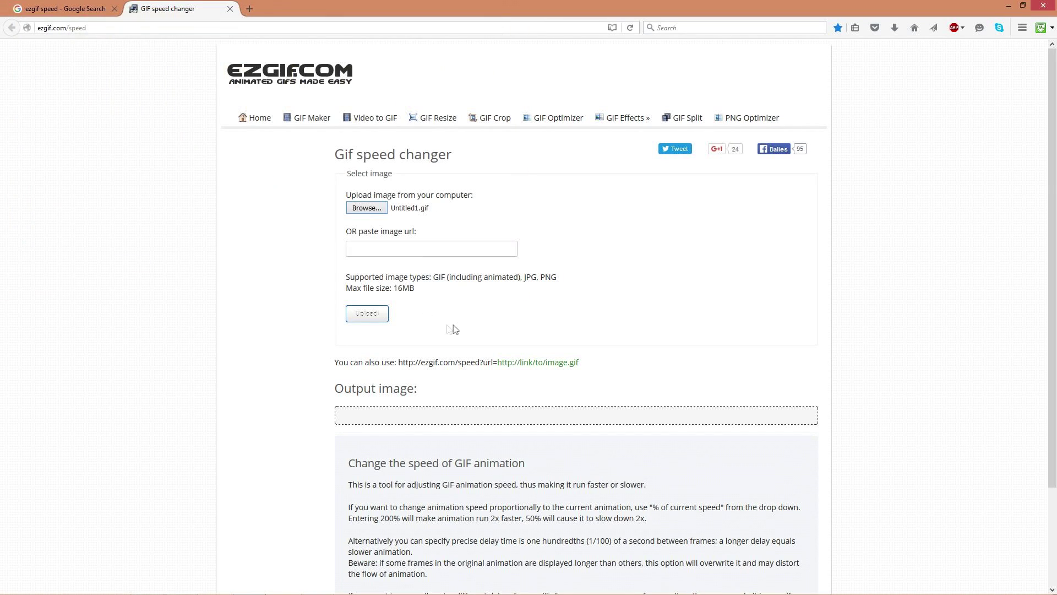
left_click(367, 313)
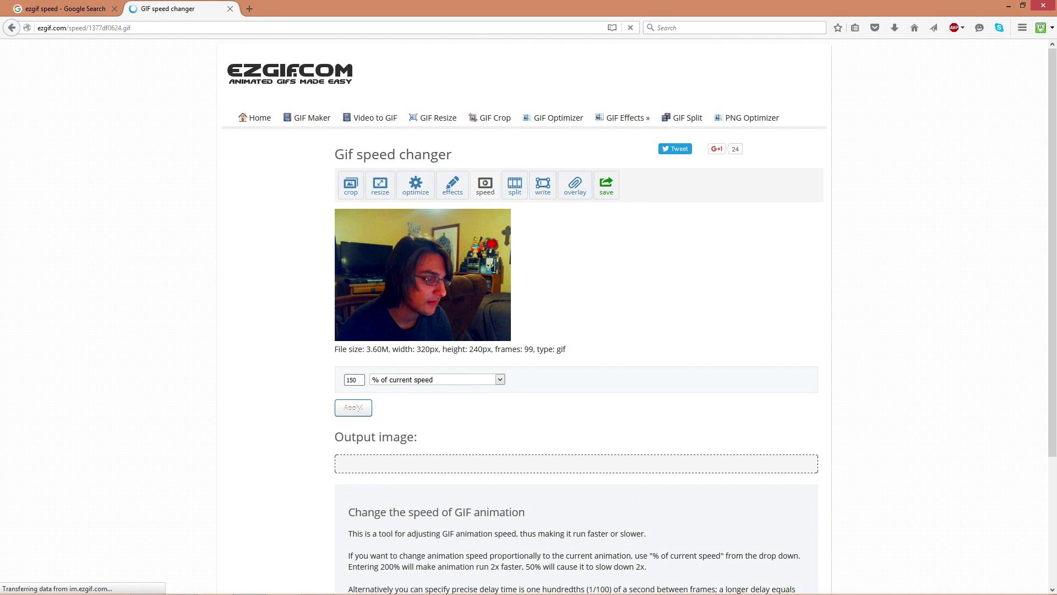
Apply 100% of current speed to the uploaded GIF and view the output.
double_click(354, 380)
type("100")
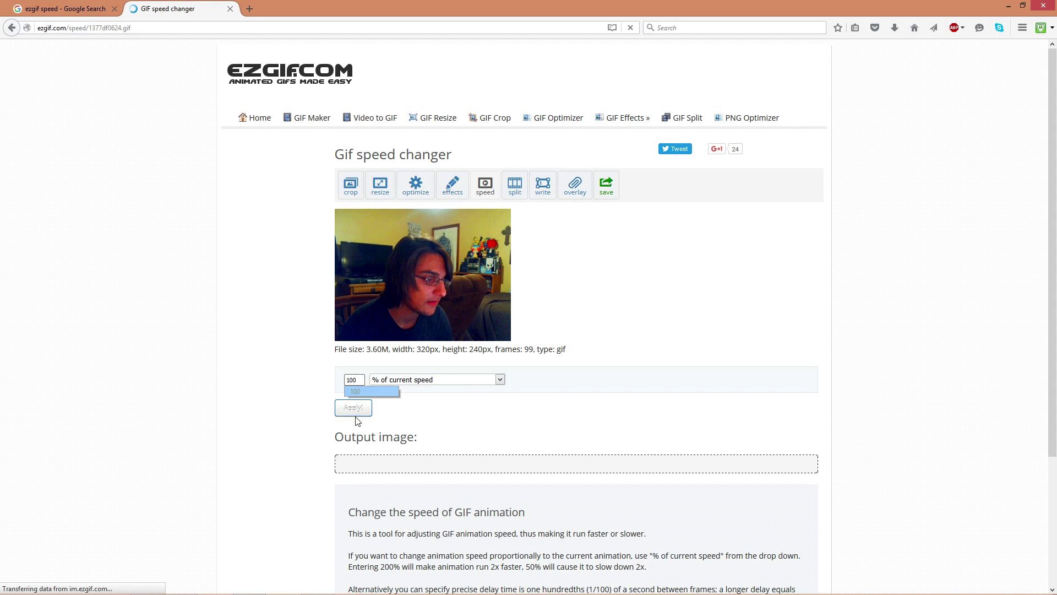
left_click(354, 412)
scroll(701, 375, "down", 3)
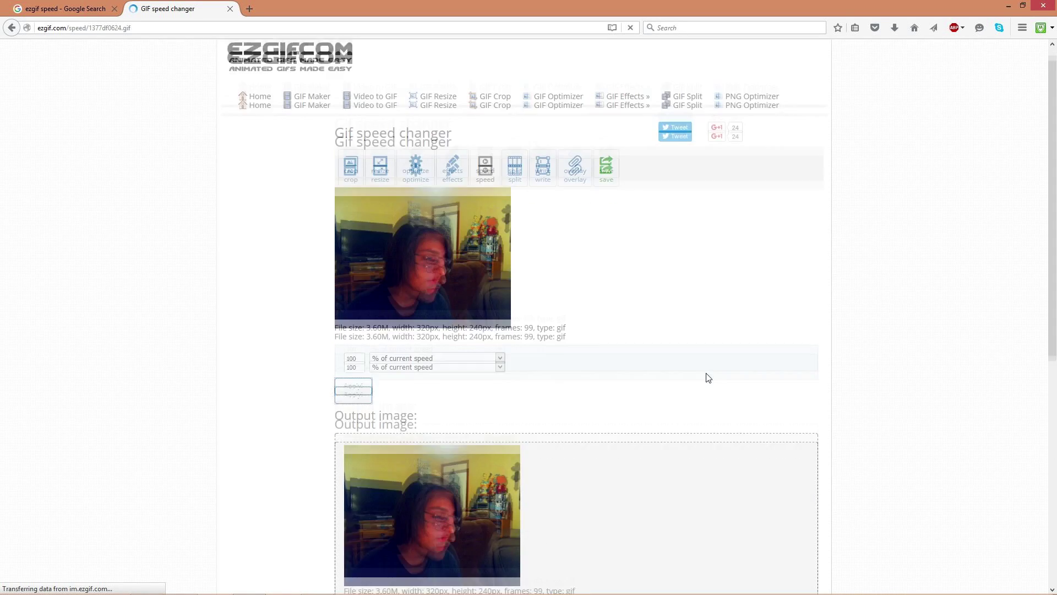